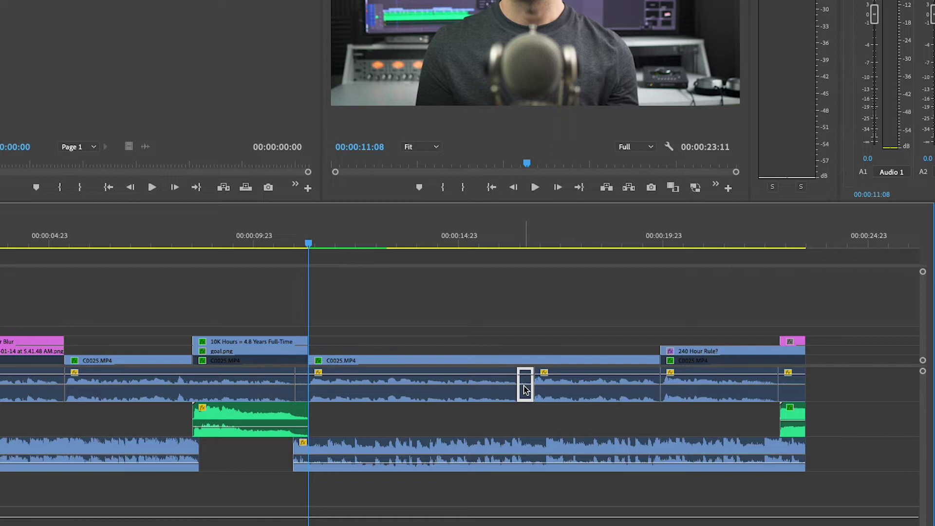
Step: Play the soloed Audio 1 dialogue from 00:00:11:22 to check its level on the meters
mouse_move(525, 390)
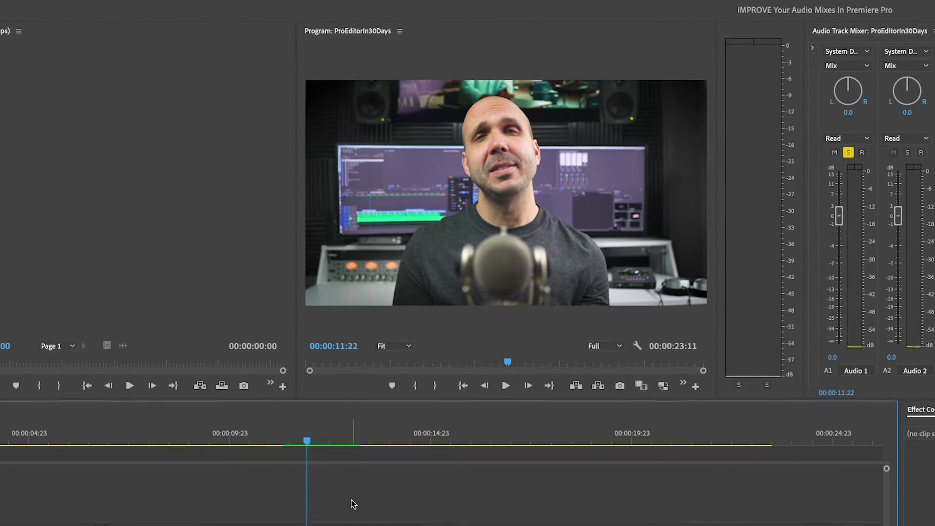
key(space)
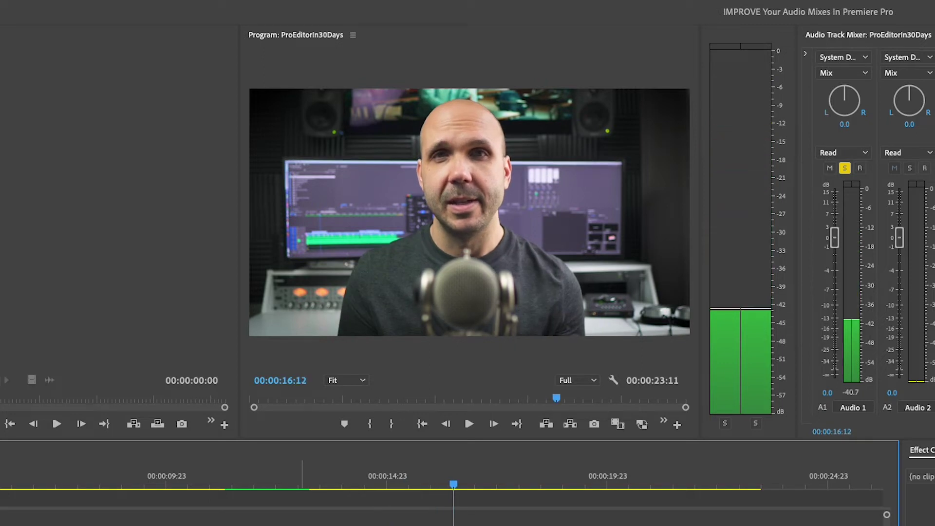
key(space)
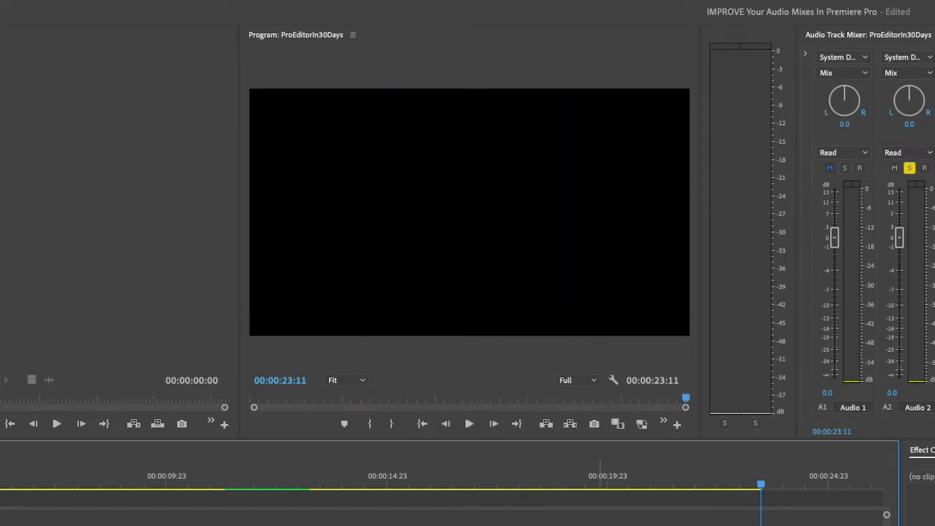
Step: Play the end of the sequence to check the level of the door sound effect on the soloed Audio 2
click(749, 524)
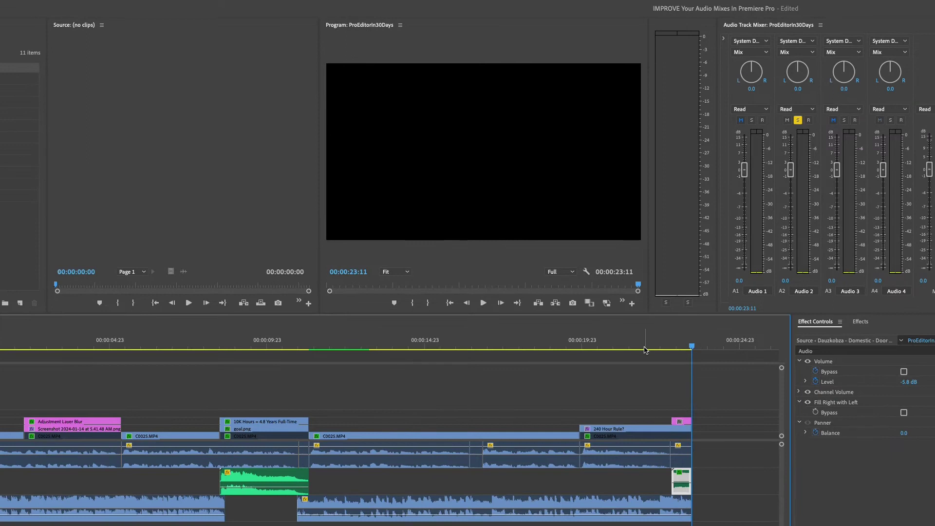
click(644, 349)
key(space)
Step: Solo Audio 3 together with Audio 2 and play from before the fanfare to compare the music with the sound effect
click(843, 119)
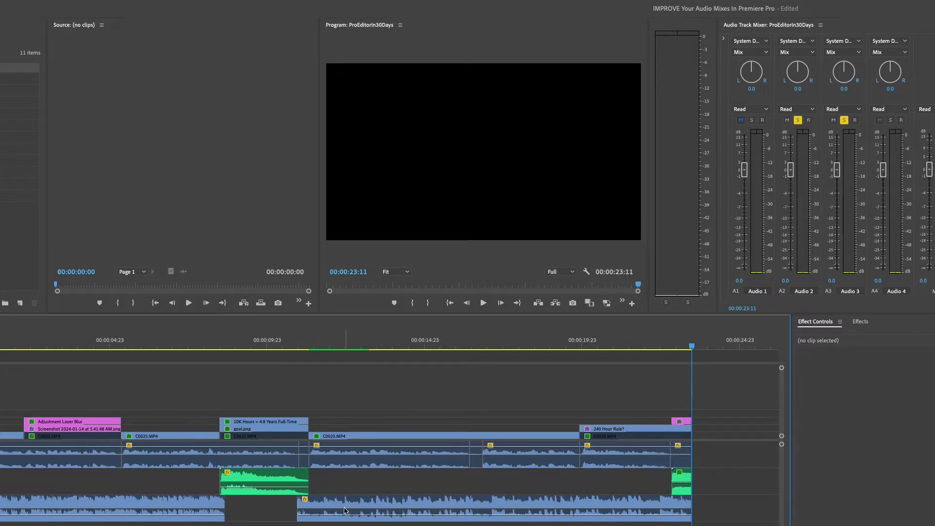
click(175, 346)
key(space)
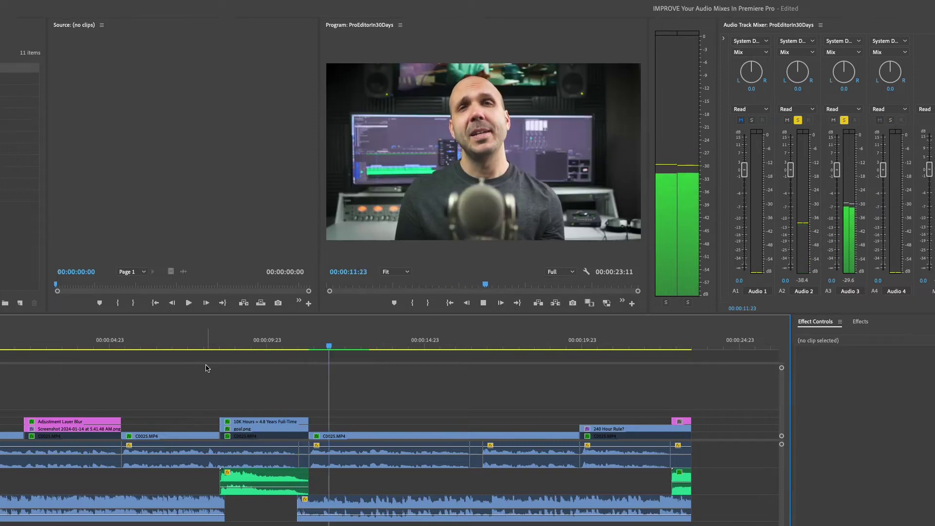
key(space)
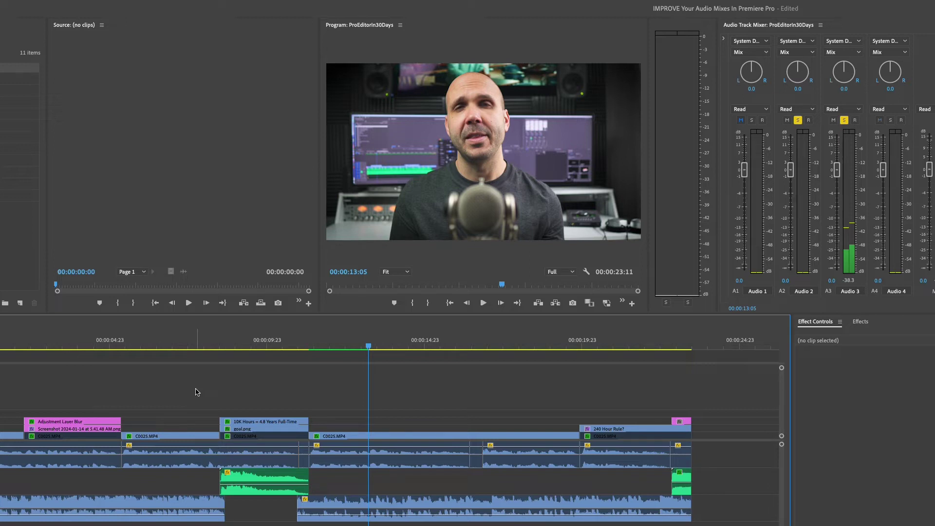
Step: Lower the fanfare sound effect clip on Audio 2 to a level of -23 dB
click(247, 479)
key(bracketleft)
key(bracketleft)
key(bracketleft)
key(bracketleft)
key(bracketleft)
key(bracketleft)
key(bracketleft)
key(bracketleft)
key(bracketleft)
key(bracketleft)
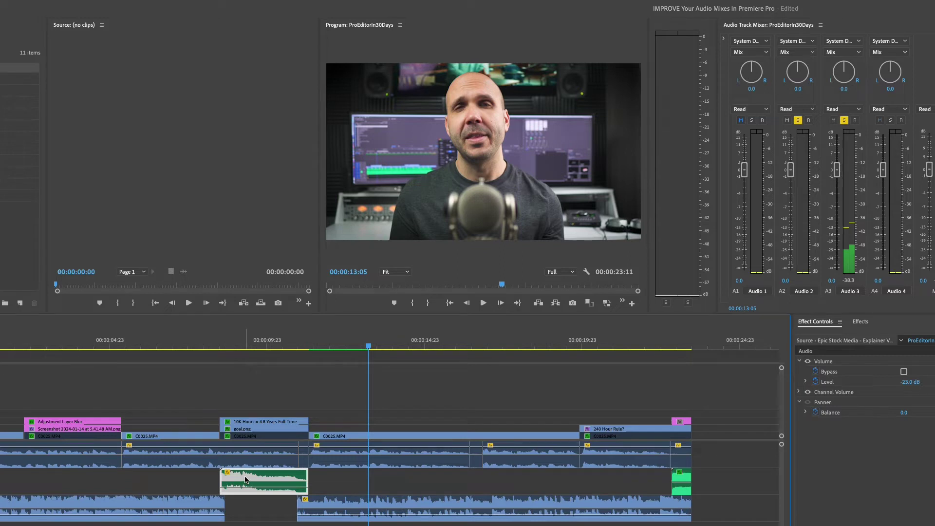
Step: Play the section around the fanfare again to check its level against the music and the voice
click(179, 343)
key(space)
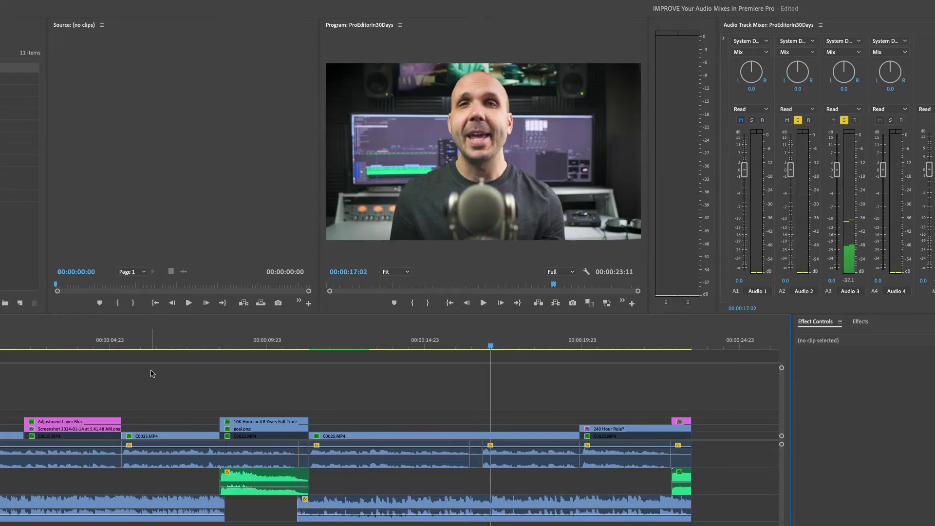
key(space)
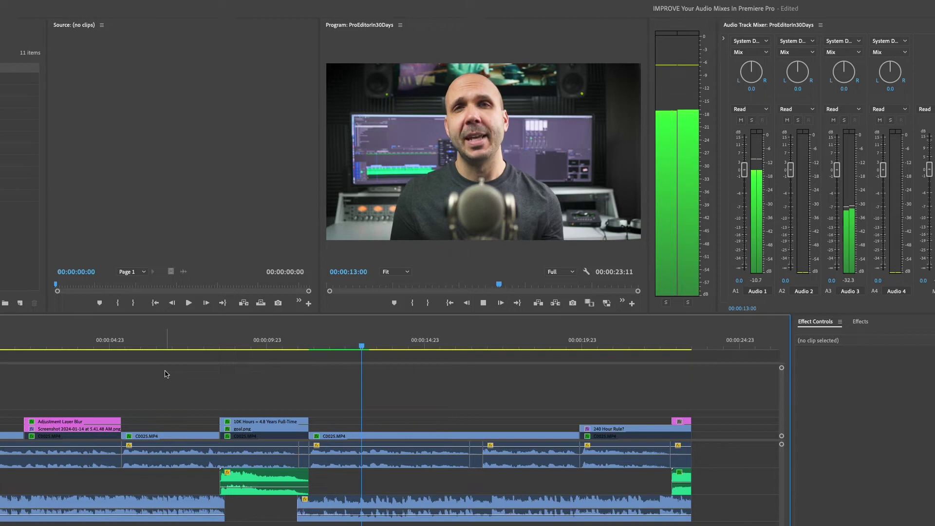
key(space)
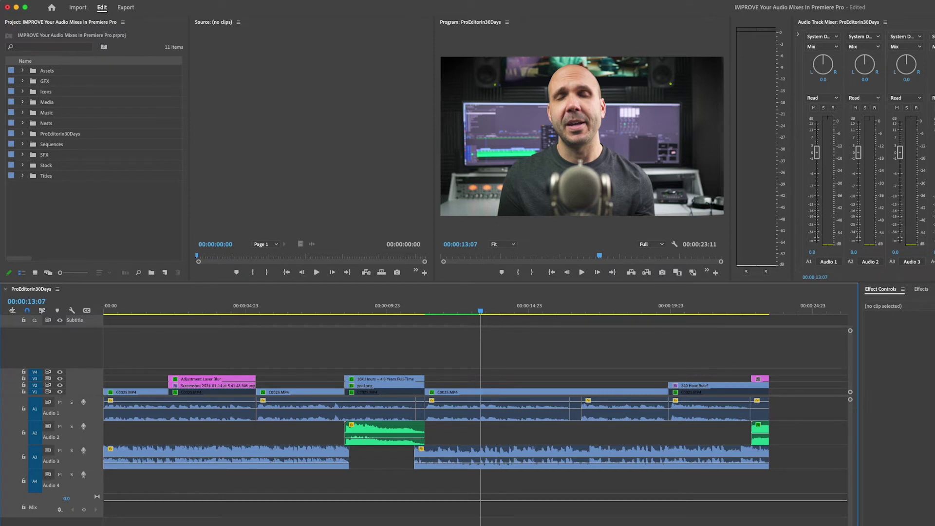
Step: Set the default audio transition duration to 2 frames in the Timeline preferences
click(288, 150)
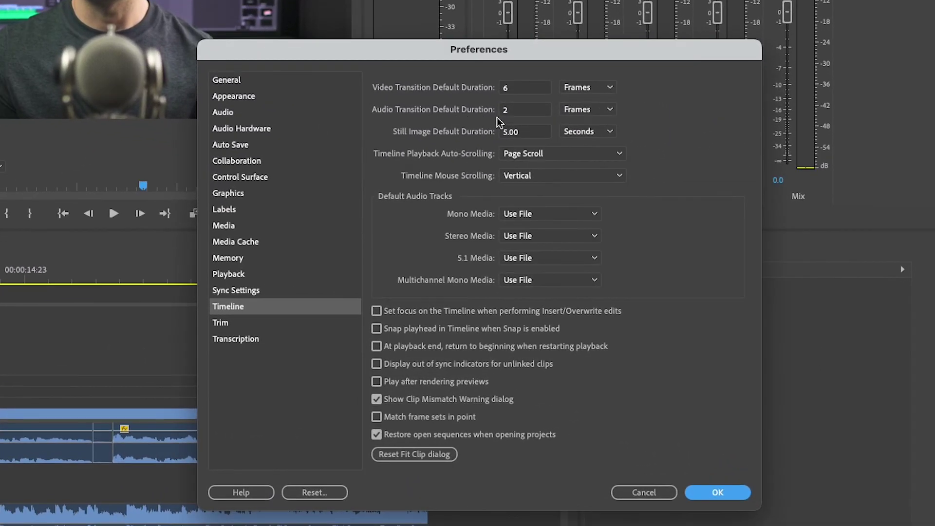
click(606, 111)
click(606, 128)
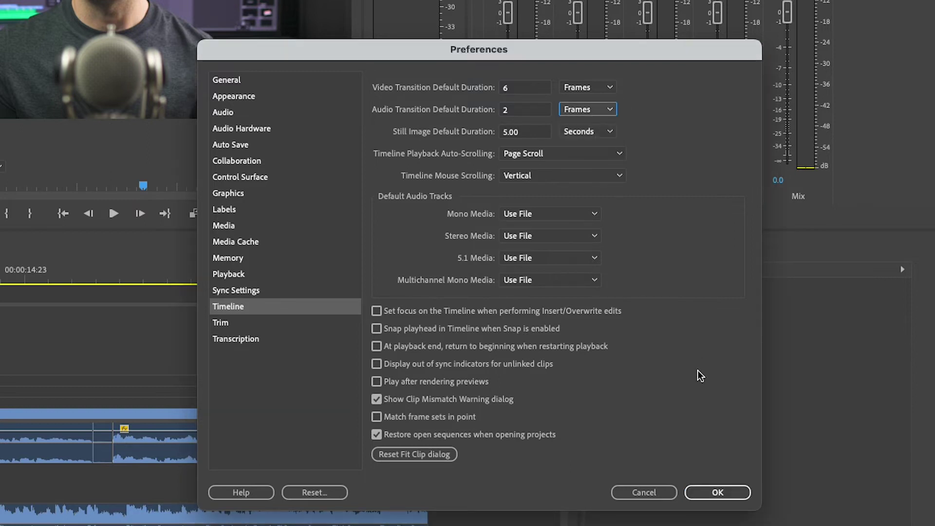
click(719, 495)
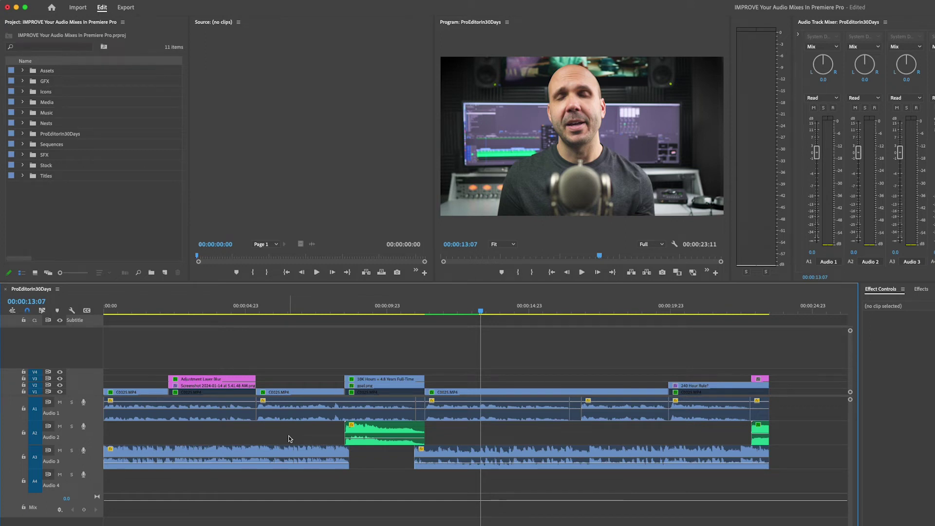
Step: Apply the default audio transition to every clip in the sequence and clear the selection
key(super+a)
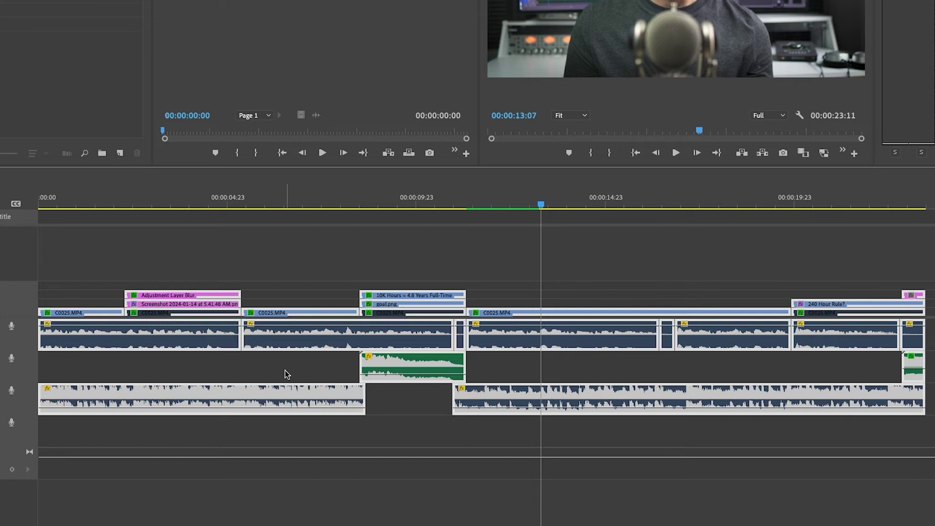
key(shift+super+d)
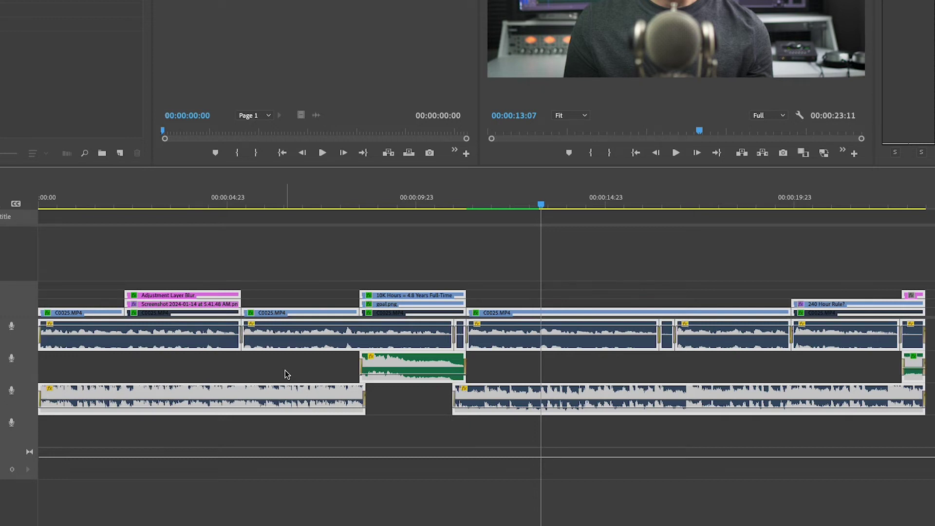
click(482, 266)
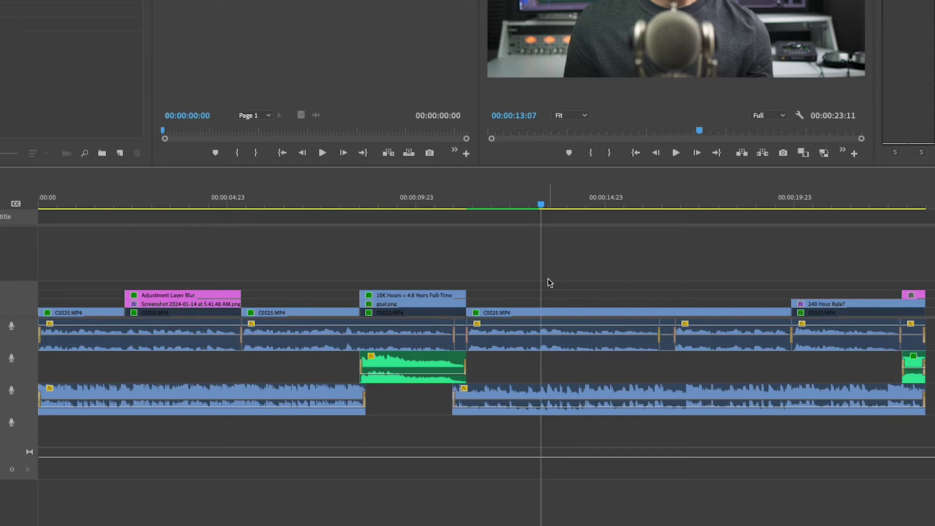
Step: Try a longer Constant Power fade at the end of the fanfare clip on Audio 2
key(ctrl+shift+d)
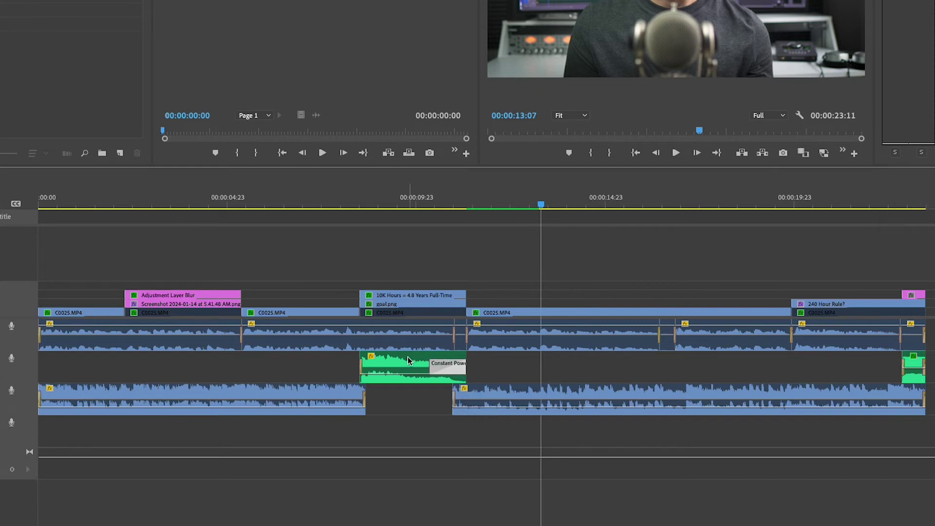
key(ctrl+z)
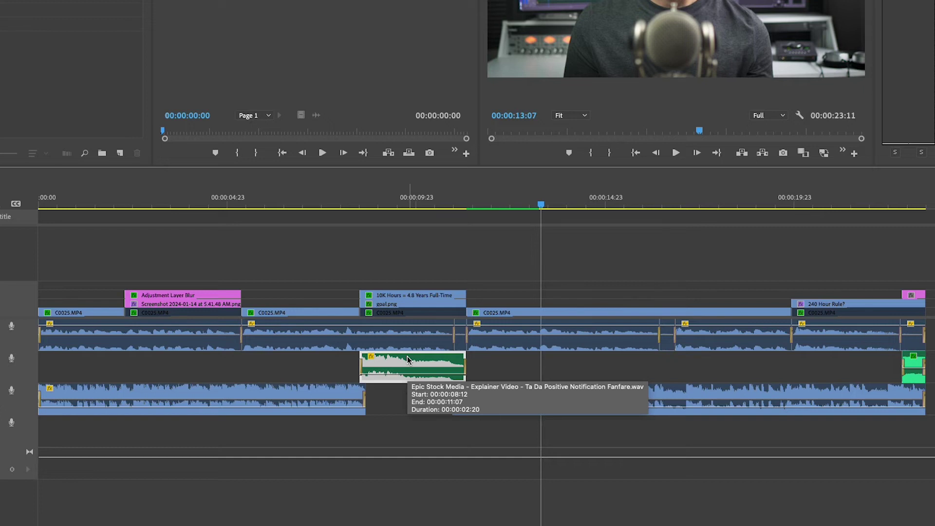
click(486, 372)
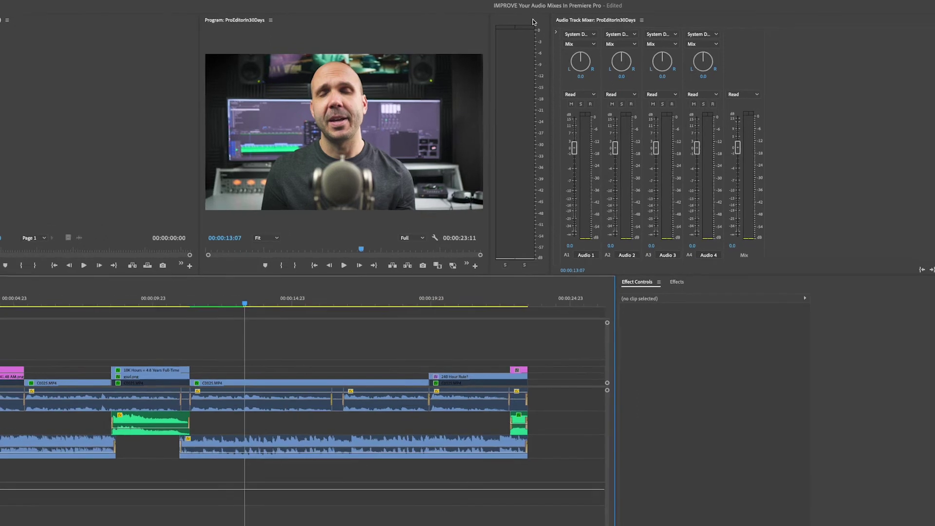
Step: Show the effects and sends in the Audio Track Mixer and add a Multiband Compressor to the Mix track
click(412, 48)
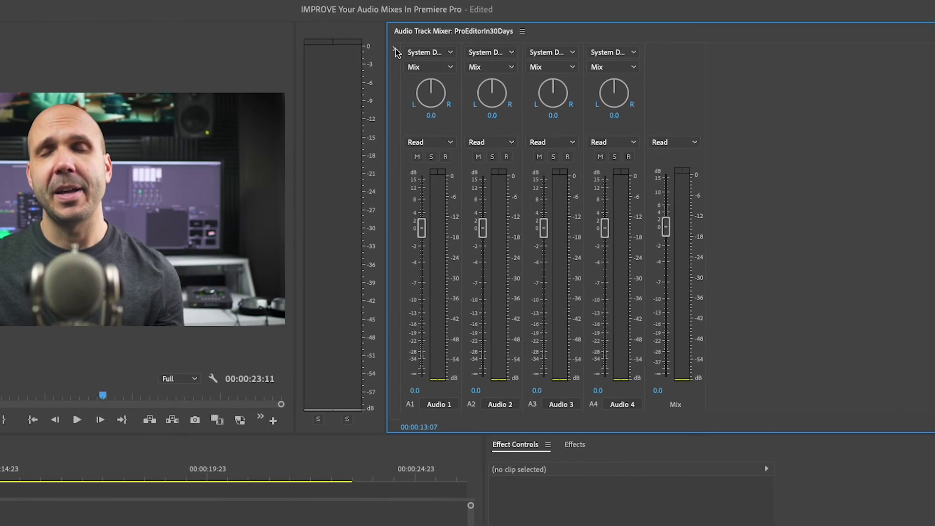
click(395, 50)
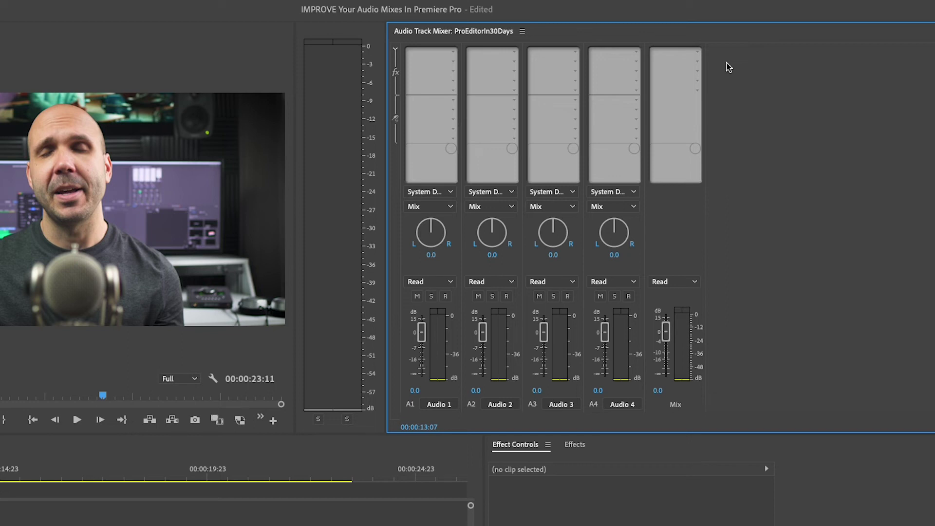
click(697, 52)
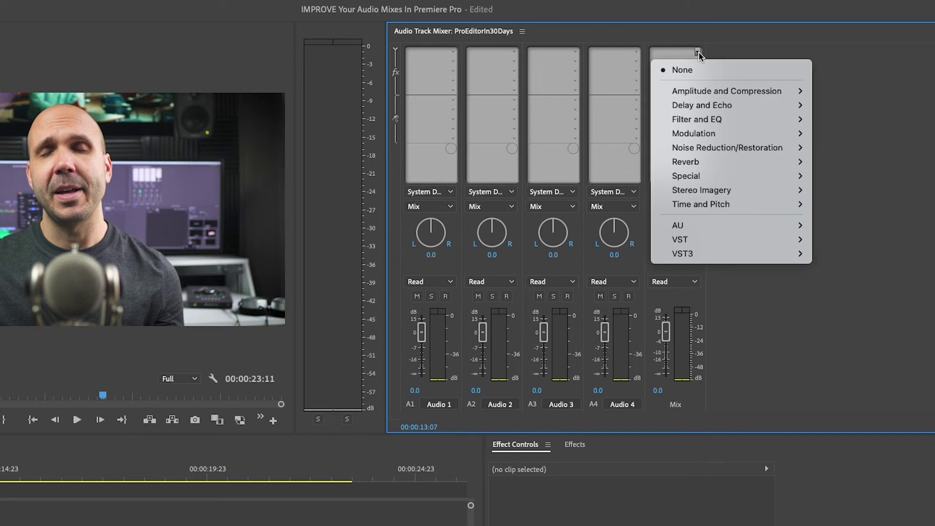
mouse_move(728, 93)
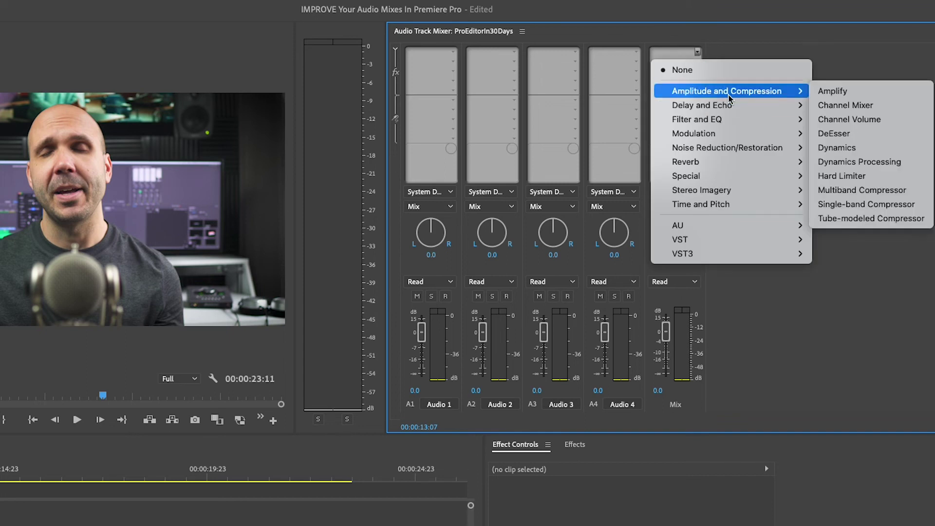
click(855, 190)
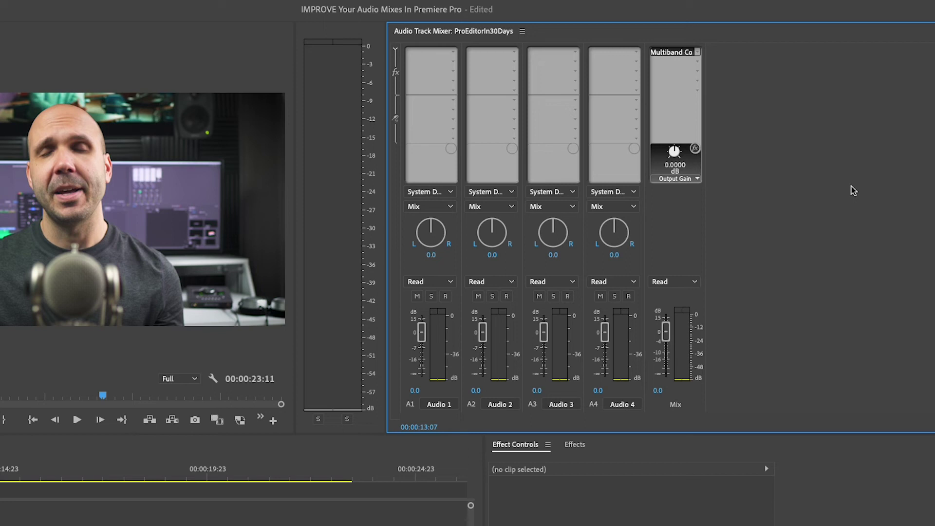
Step: Apply the Broadcast preset to the Mix track's Multiband Compressor and set its limiter margin to -1 dB
double_click(668, 52)
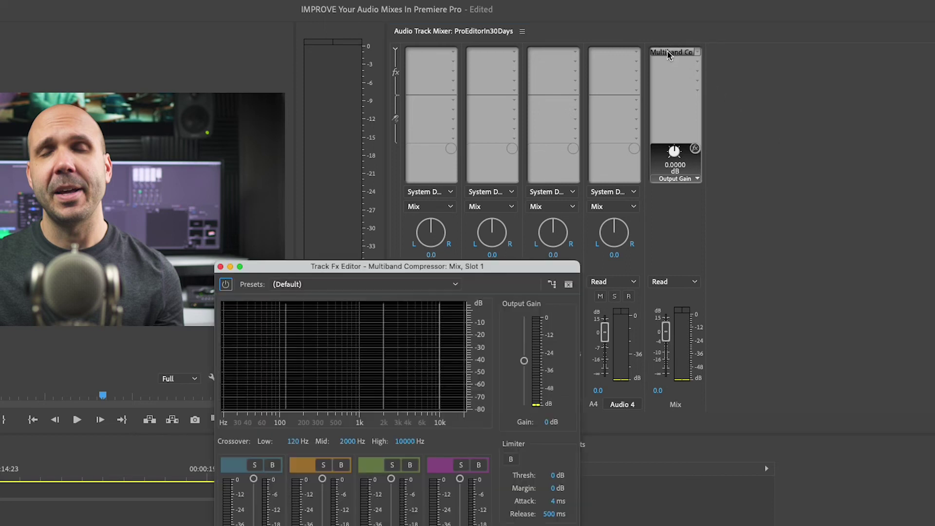
click(455, 285)
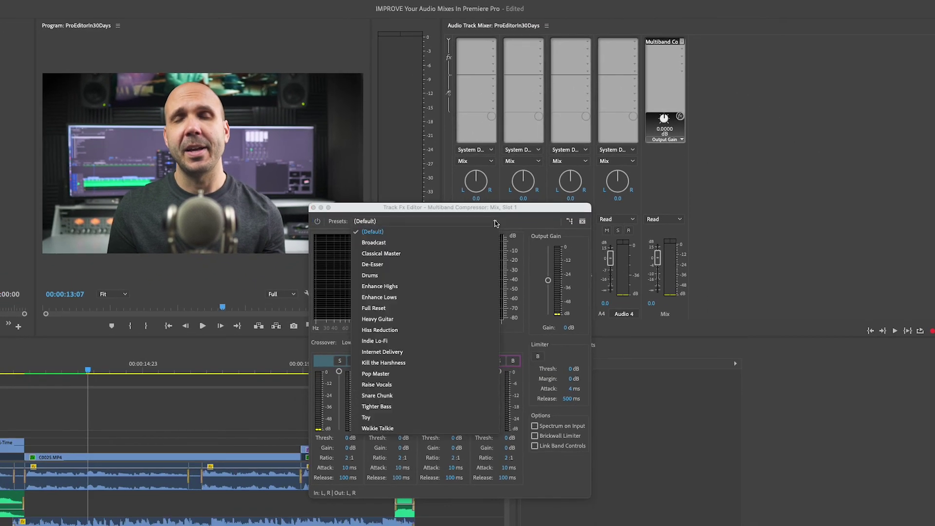
click(433, 242)
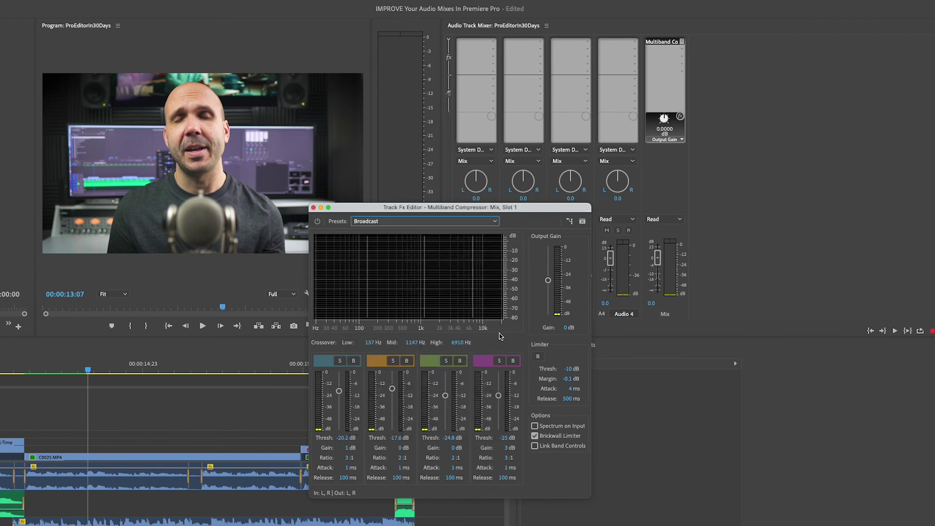
click(567, 380)
text(-1)
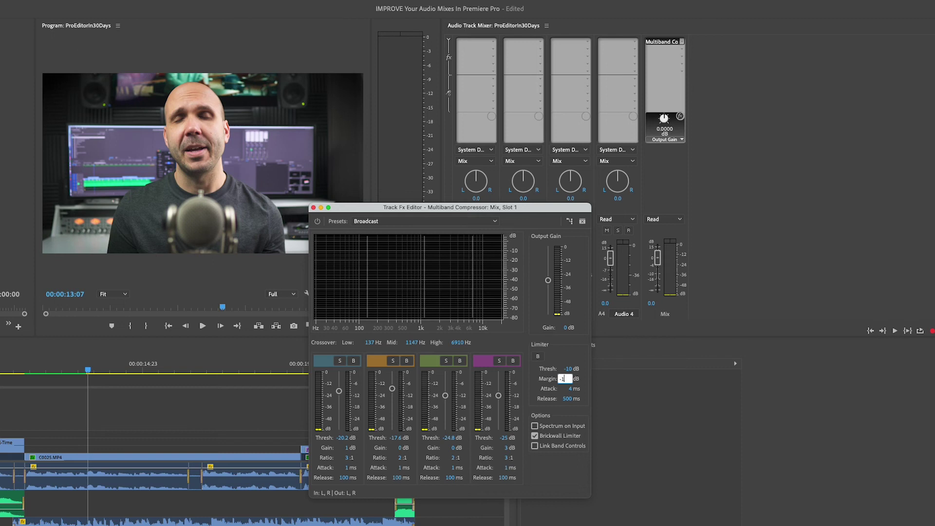
key(Return)
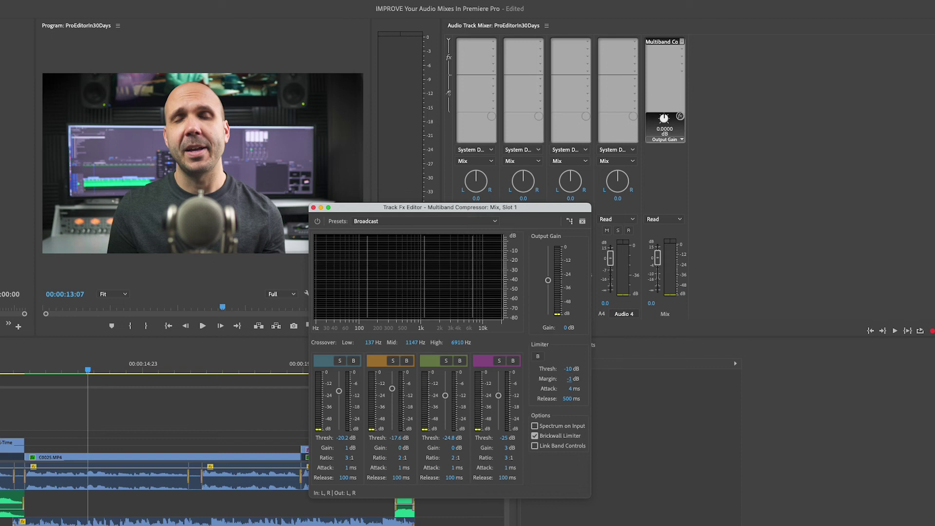